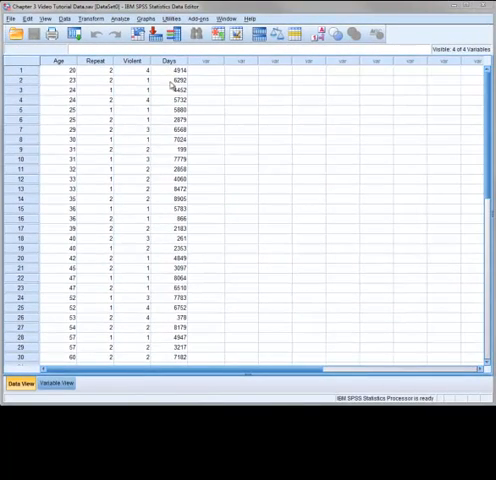
left_click(62, 385)
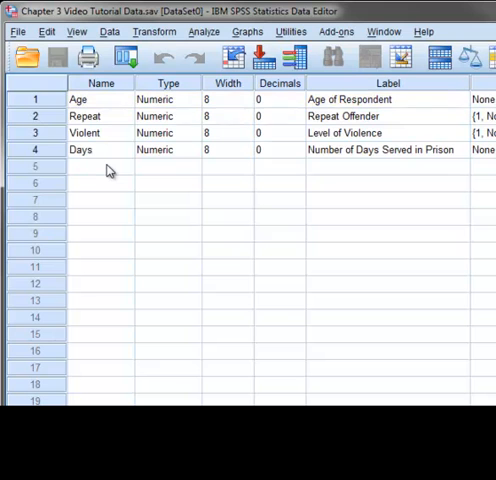
key("Down")
key("Down")
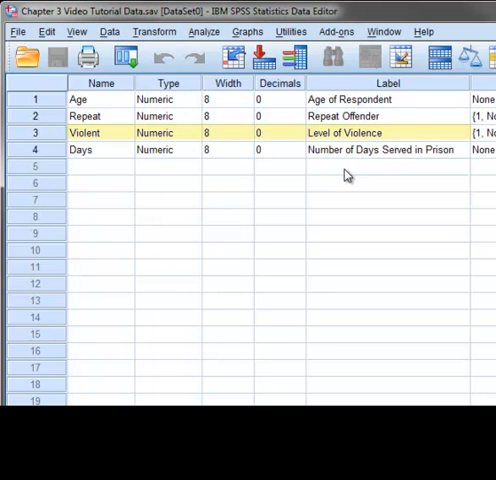
key("Down")
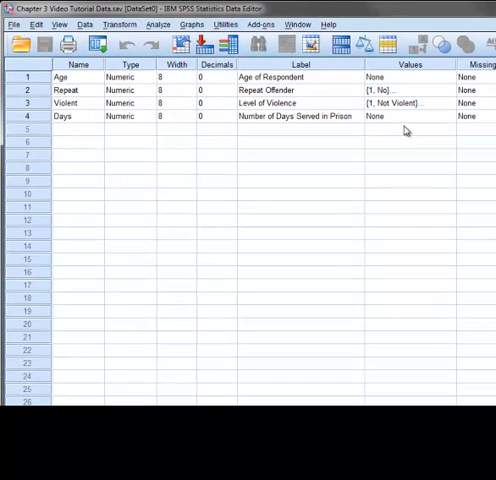
left_click(452, 104)
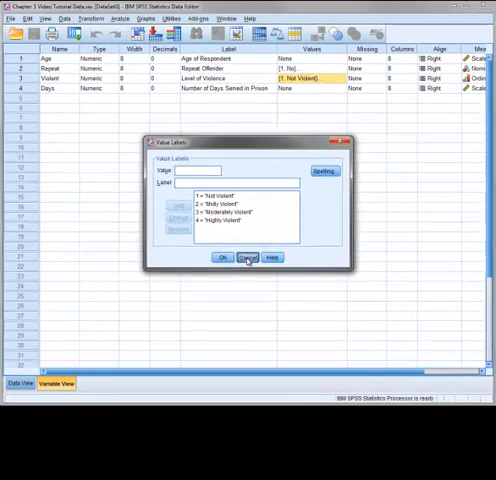
left_click(248, 262)
left_click_drag(275, 375, 334, 370)
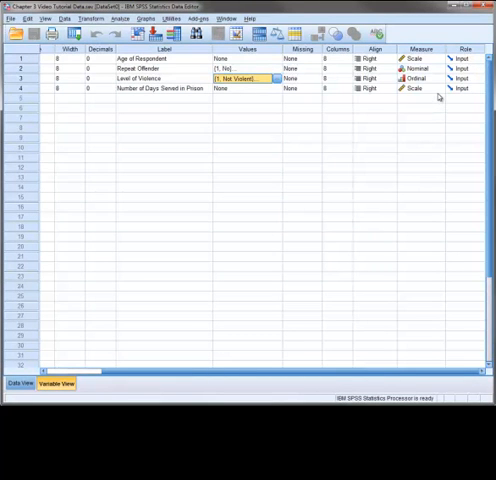
Return to Data View and bring up the Analyze menu's descriptive statistics analyses
left_click(20, 383)
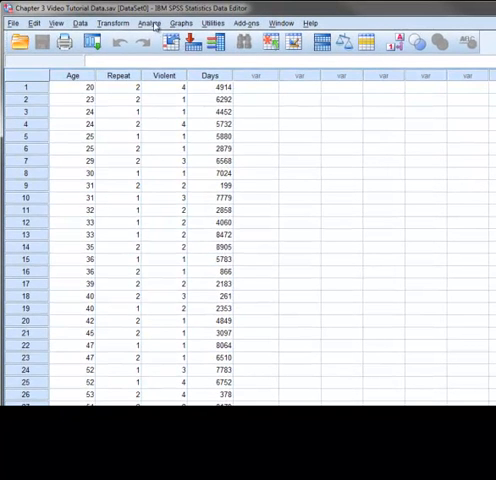
left_click(149, 23)
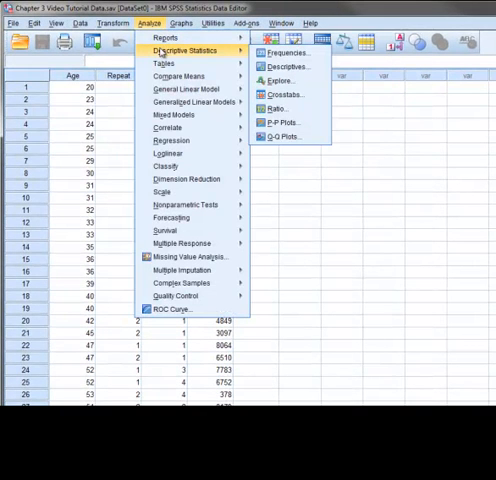
mouse_move(186, 50)
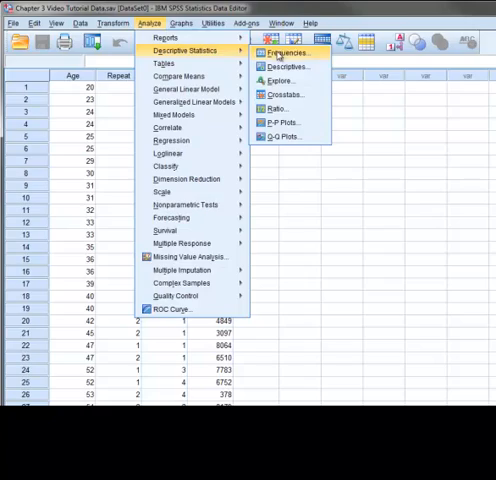
Run Descriptives on Age of Respondent with variance and range added to mean, SD, minimum and maximum
left_click(283, 67)
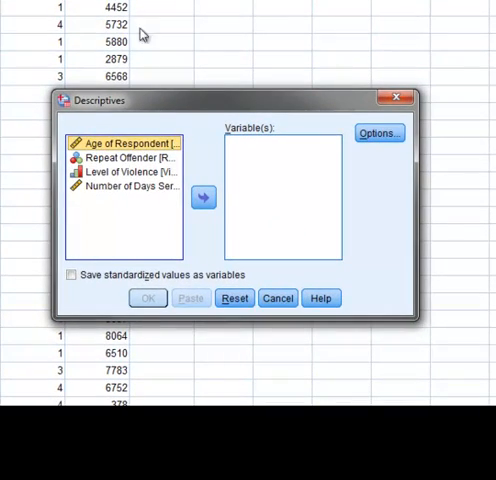
left_click(202, 197)
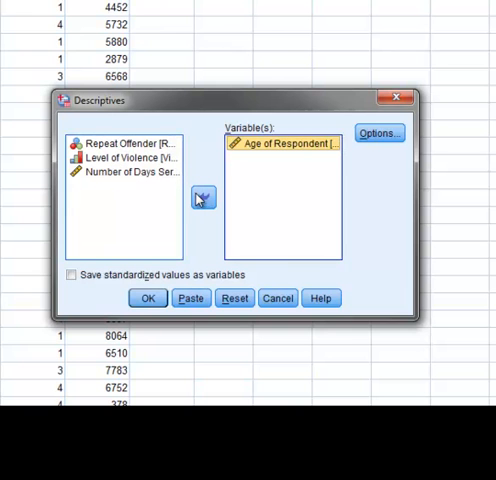
left_click(378, 133)
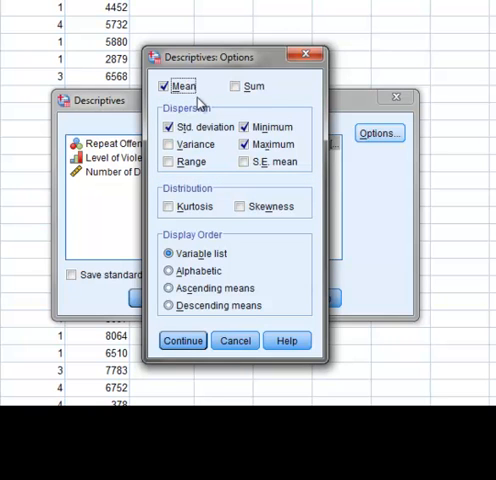
left_click(195, 145)
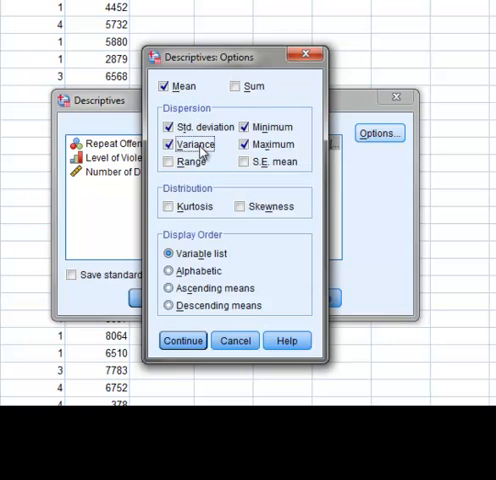
left_click(191, 163)
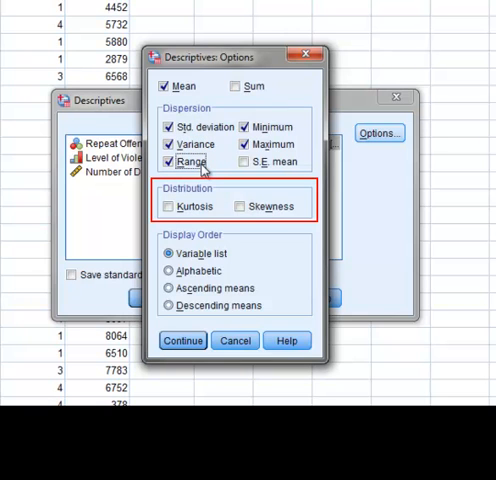
left_click(183, 341)
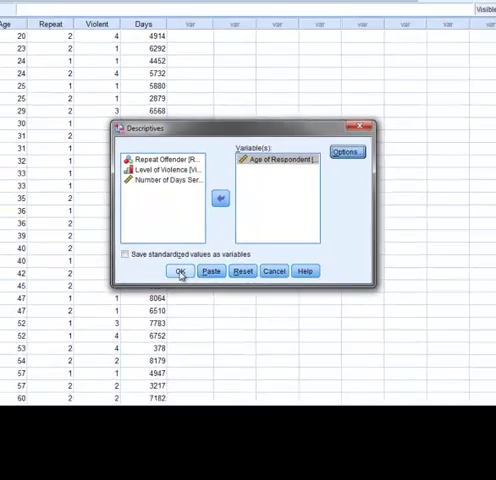
left_click(196, 258)
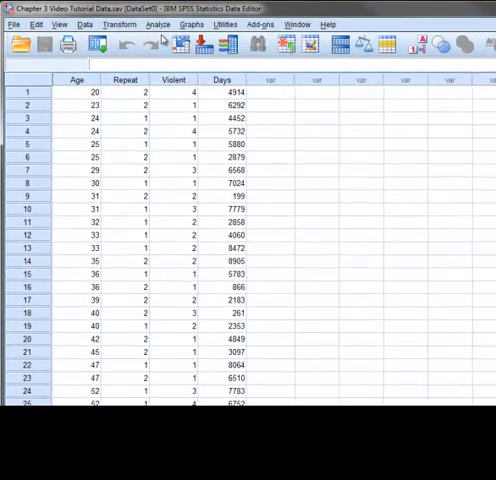
Start a Frequencies analysis on Age of Respondent and reach its Statistics choices
left_click(158, 25)
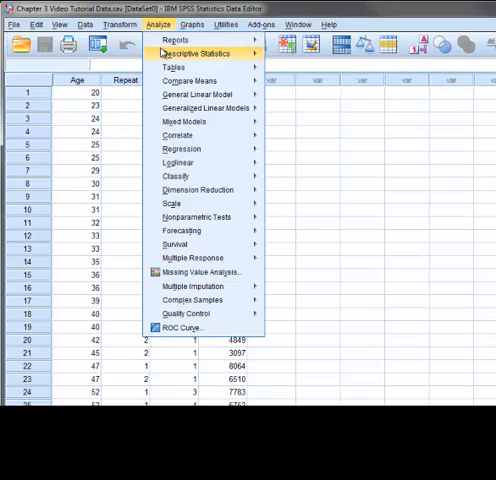
mouse_move(196, 53)
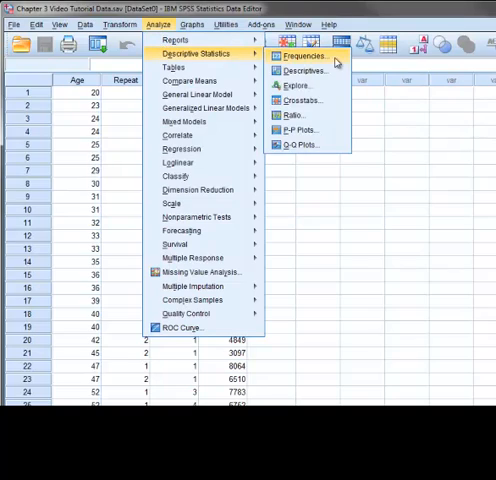
left_click(310, 56)
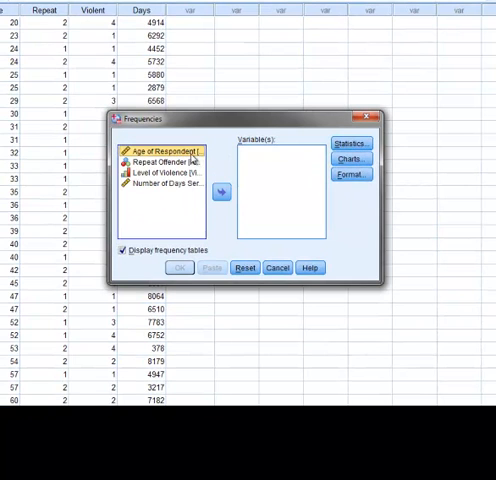
left_click(221, 192)
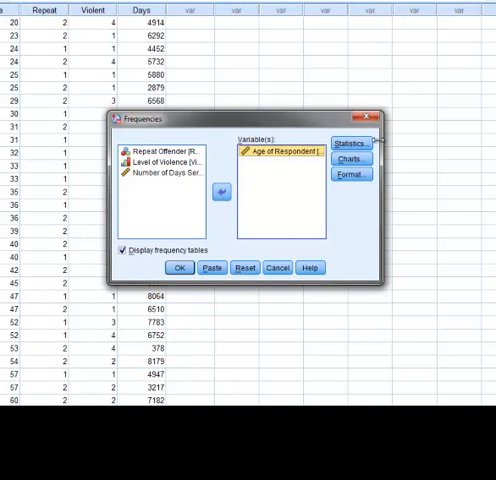
left_click(352, 144)
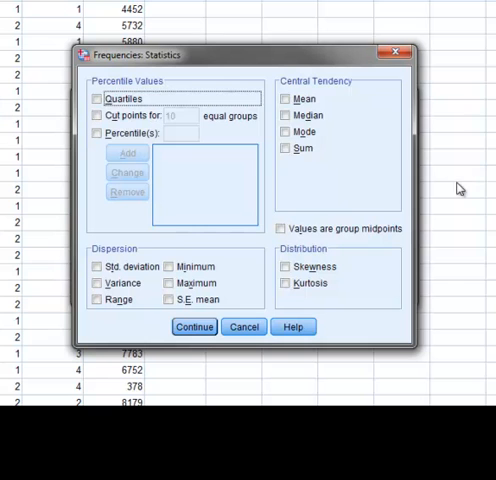
Request mean, median, mode, std. deviation, variance, range, minimum, maximum and quartiles for Age
left_click(285, 99)
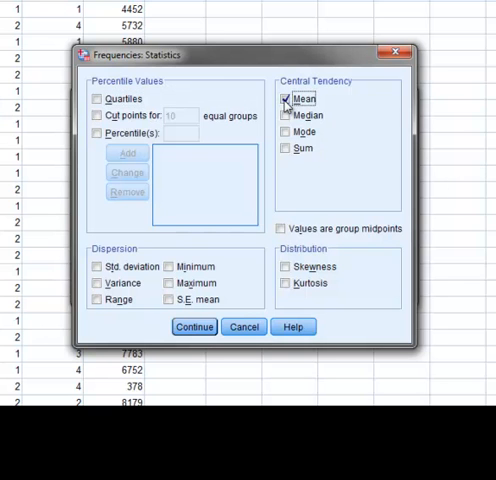
left_click(285, 115)
left_click(285, 131)
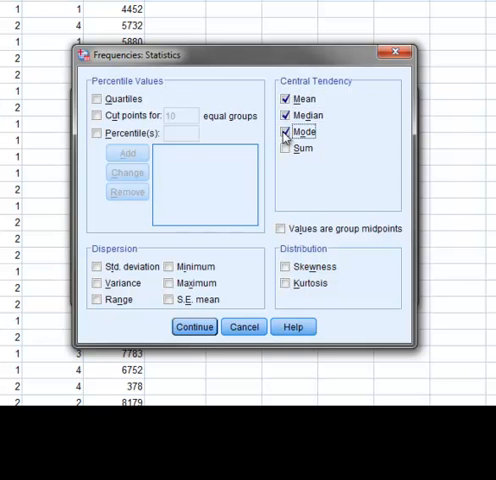
left_click(97, 267)
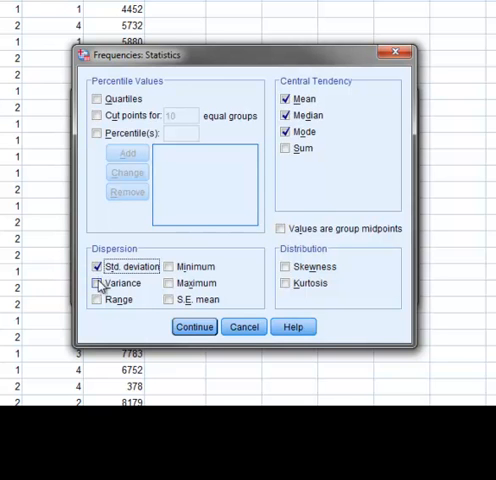
left_click(97, 283)
left_click(97, 300)
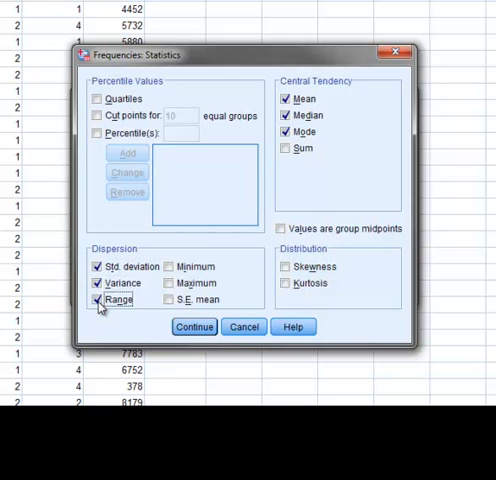
left_click(168, 267)
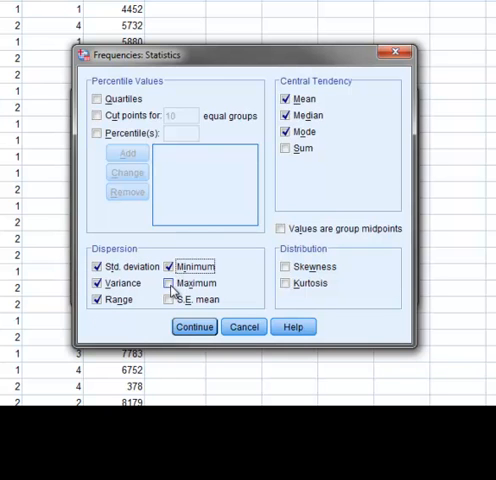
left_click(168, 283)
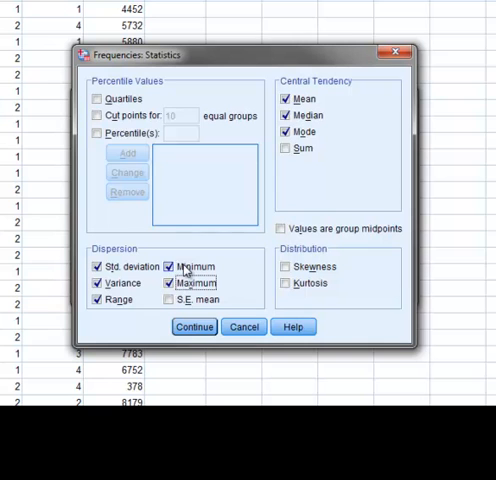
left_click(97, 99)
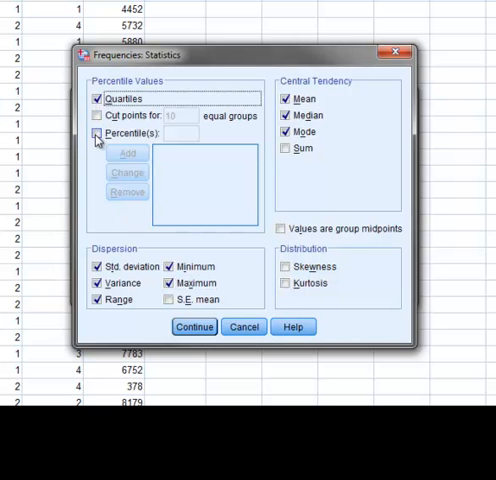
Add custom percentiles 20, 40, 60 and 80 to the requested statistics
left_click(97, 133)
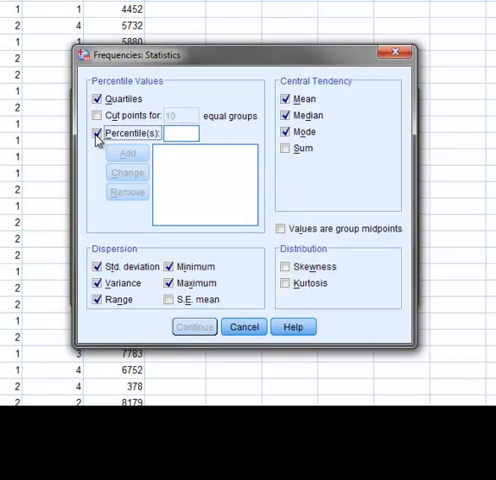
left_click(180, 133)
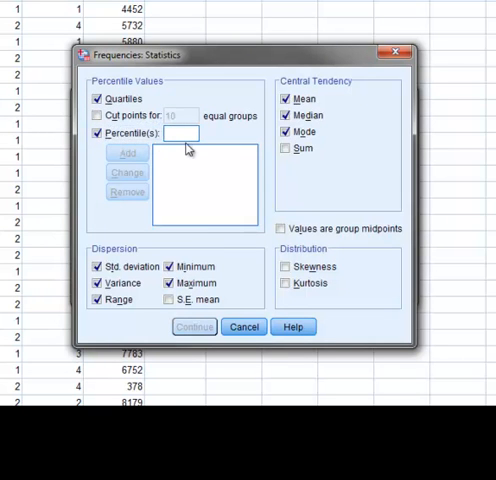
type("20")
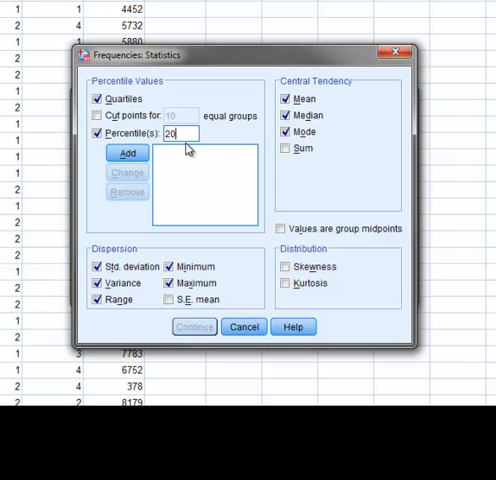
left_click(127, 155)
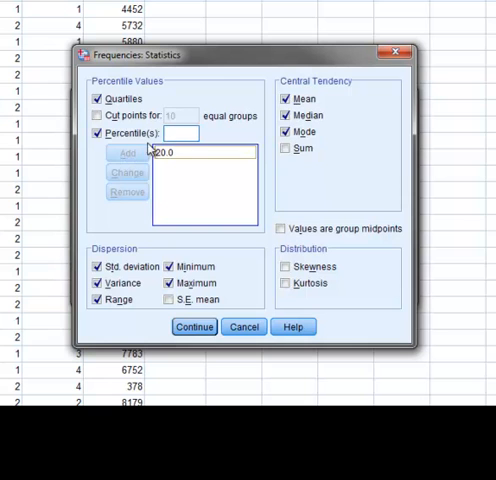
left_click(179, 133)
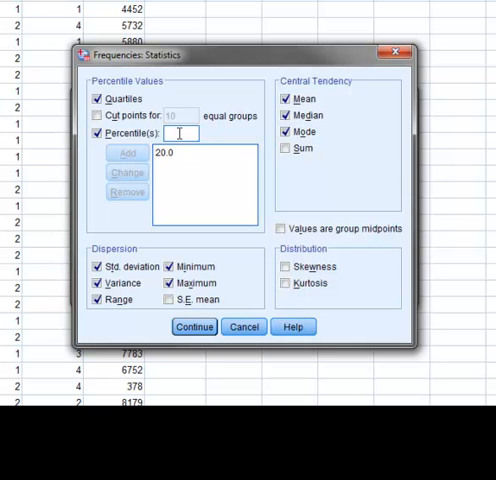
type("40")
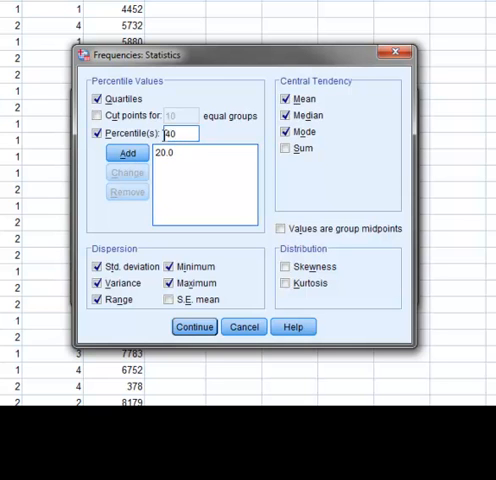
left_click(128, 153)
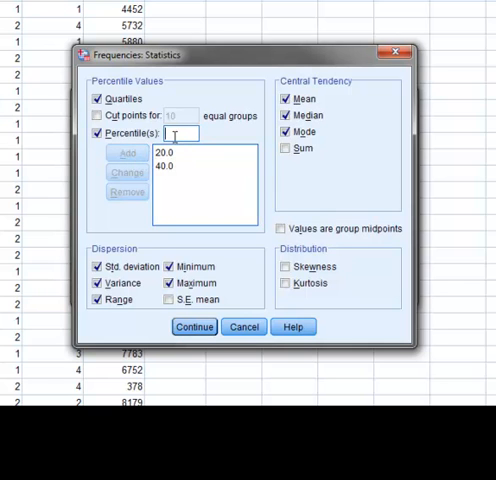
type("60")
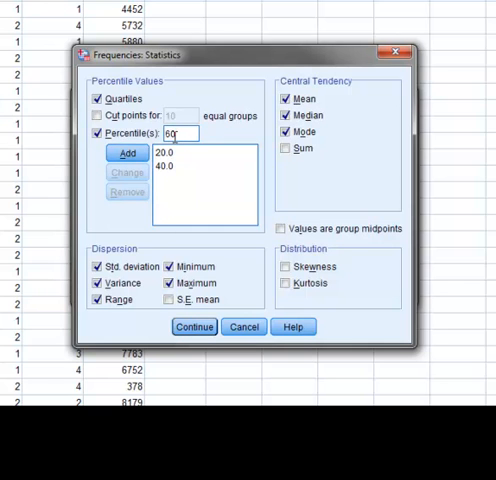
left_click(128, 153)
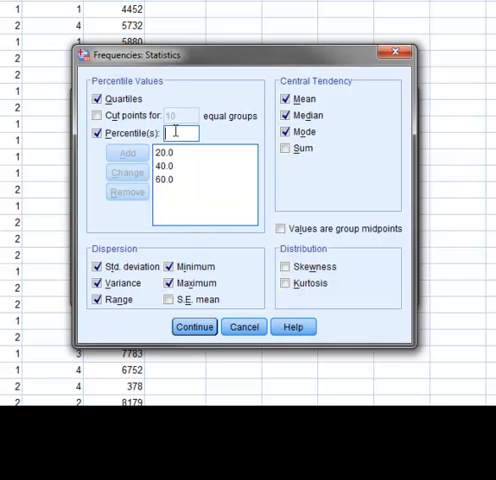
type("80")
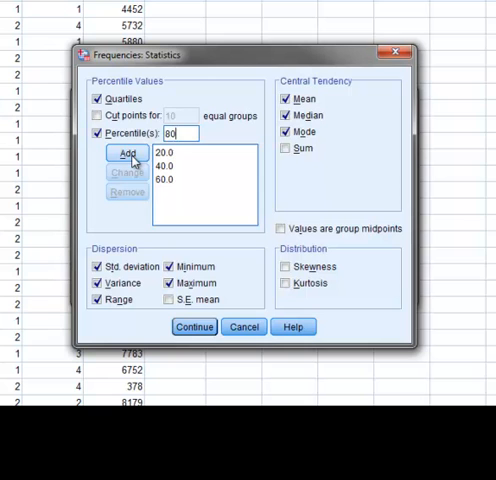
left_click(128, 155)
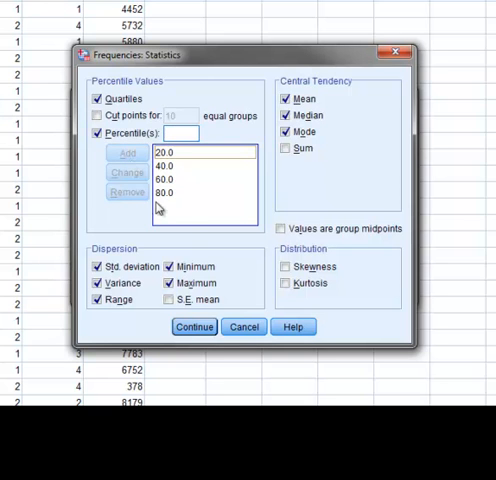
Include skewness and kurtosis, confirm the statistics and run the Frequencies analysis for Age
left_click(286, 267)
left_click(286, 283)
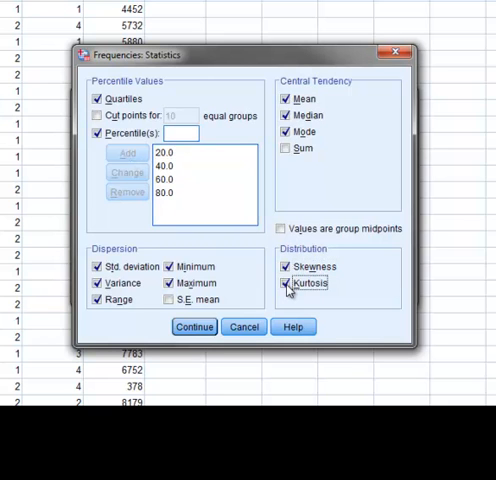
left_click(195, 327)
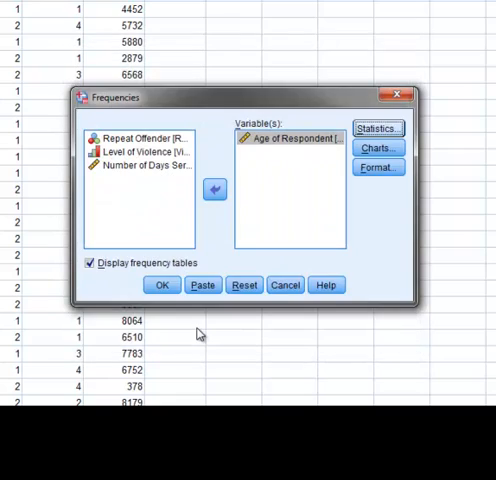
left_click(162, 285)
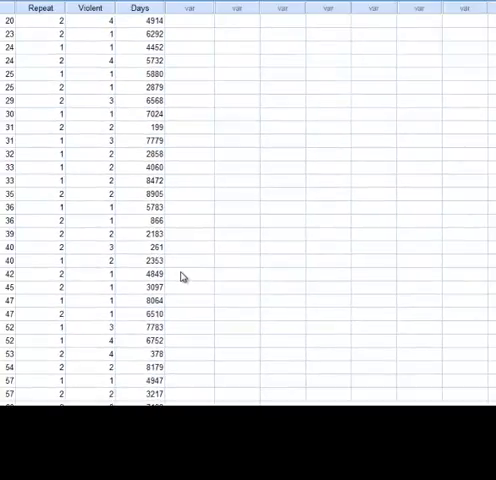